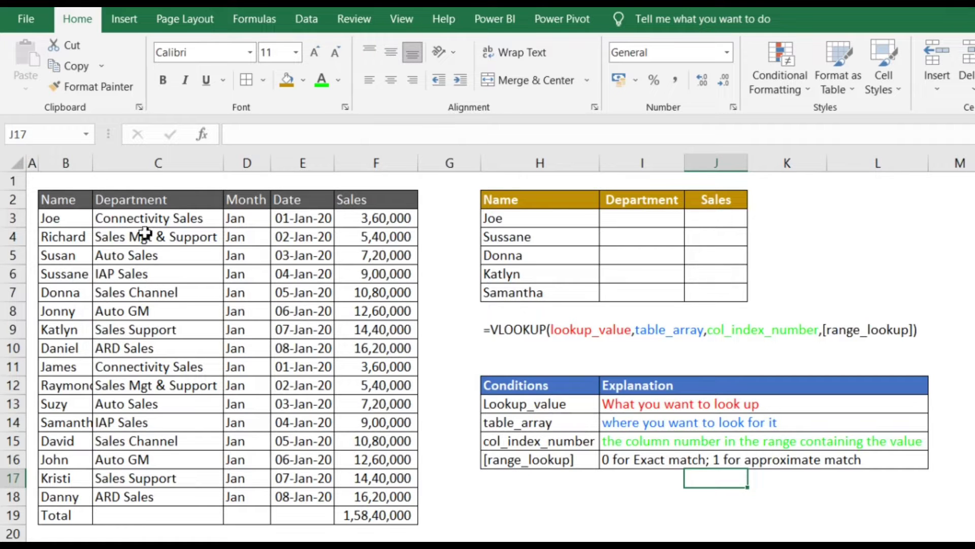
Step: Examine the first record of the source sales table and the Name, Department and Sales columns of the lookup table
click(251, 219)
click(308, 222)
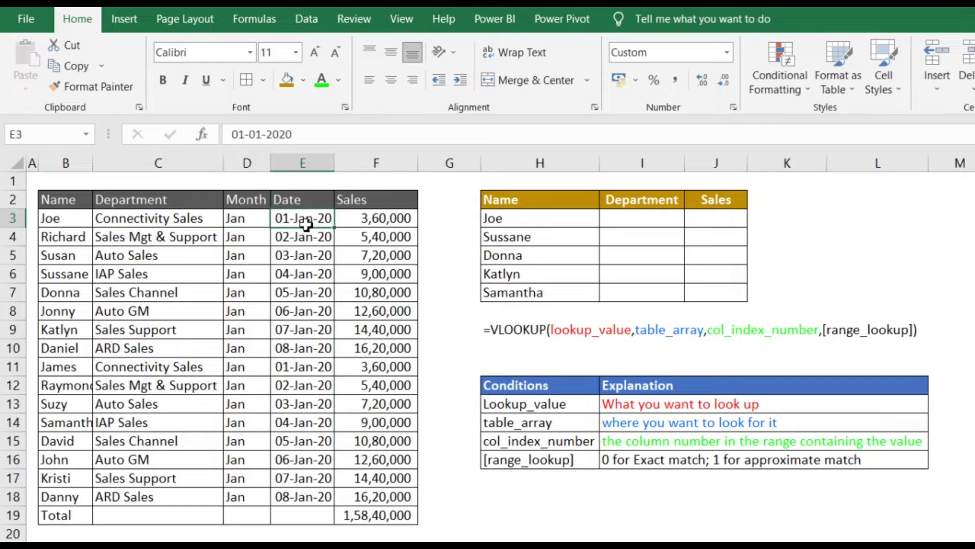
click(366, 219)
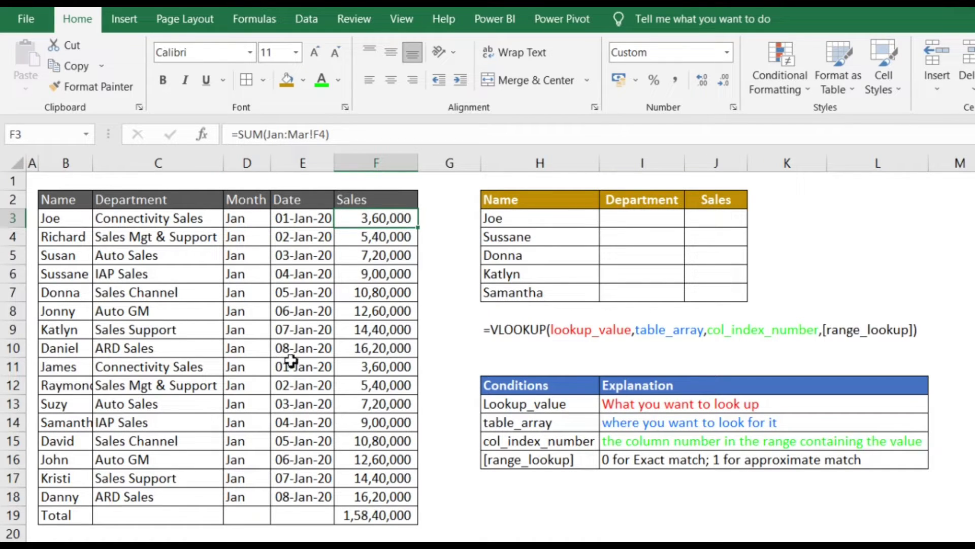
click(657, 219)
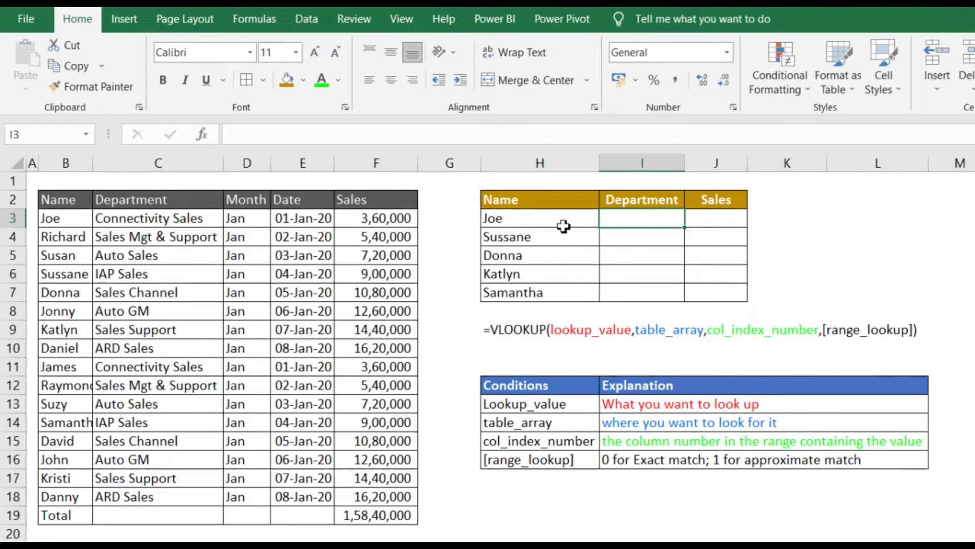
drag(563, 225, 569, 296)
drag(645, 218, 643, 285)
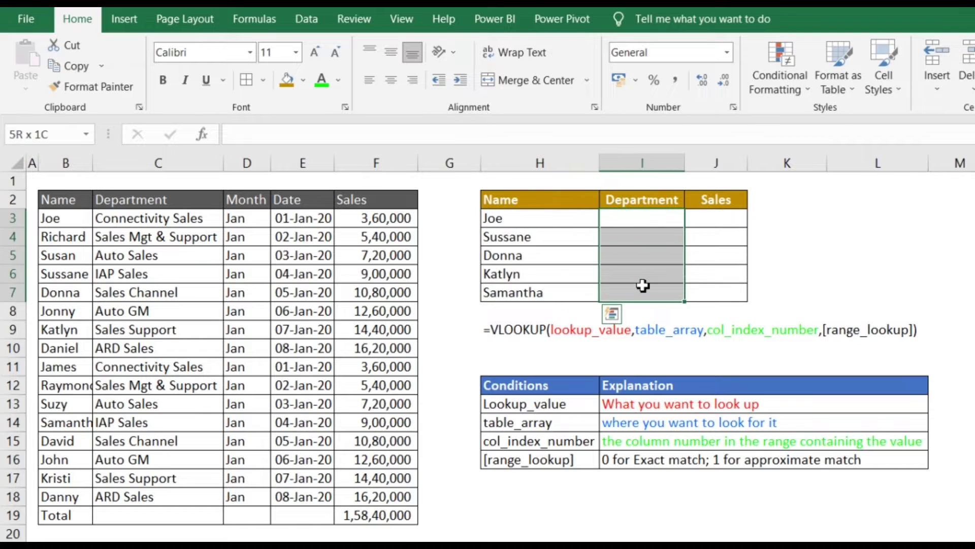
drag(715, 219, 718, 285)
click(628, 221)
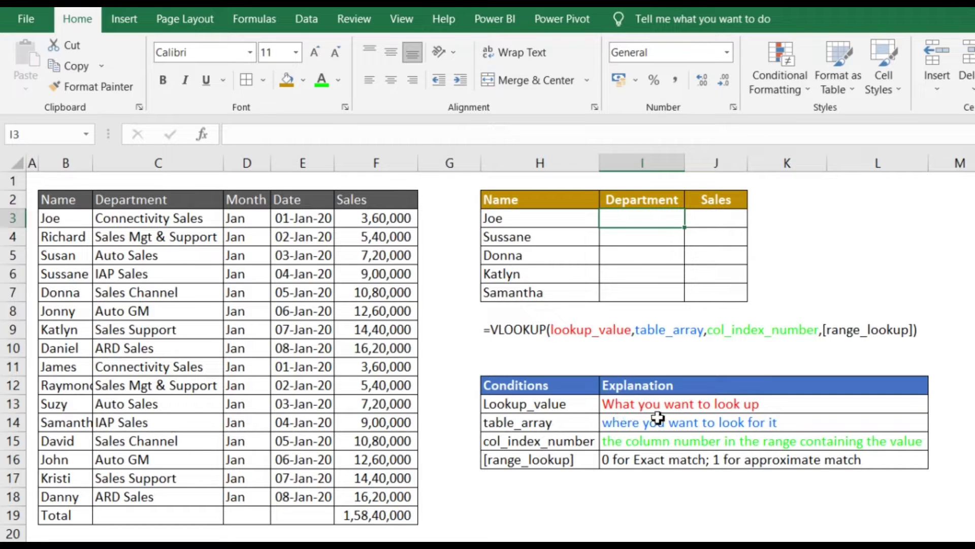
Step: Review the lookup name in H3, the source range B2:F19, and its Name and Department columns
click(546, 219)
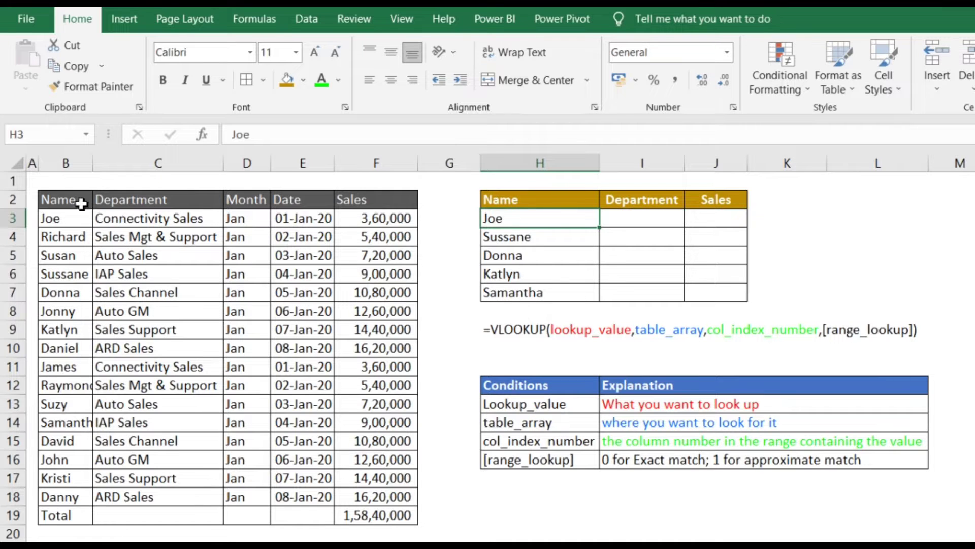
drag(78, 203, 384, 514)
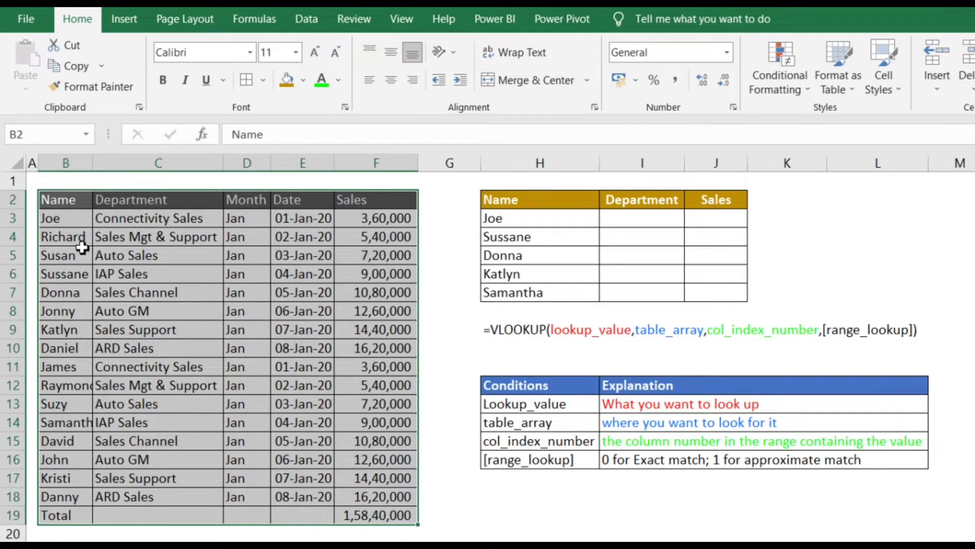
click(639, 201)
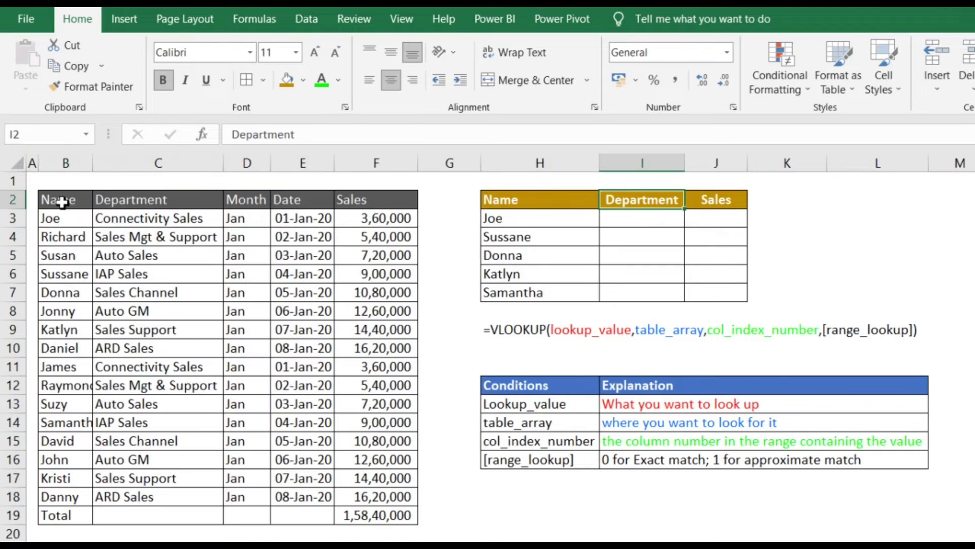
click(62, 202)
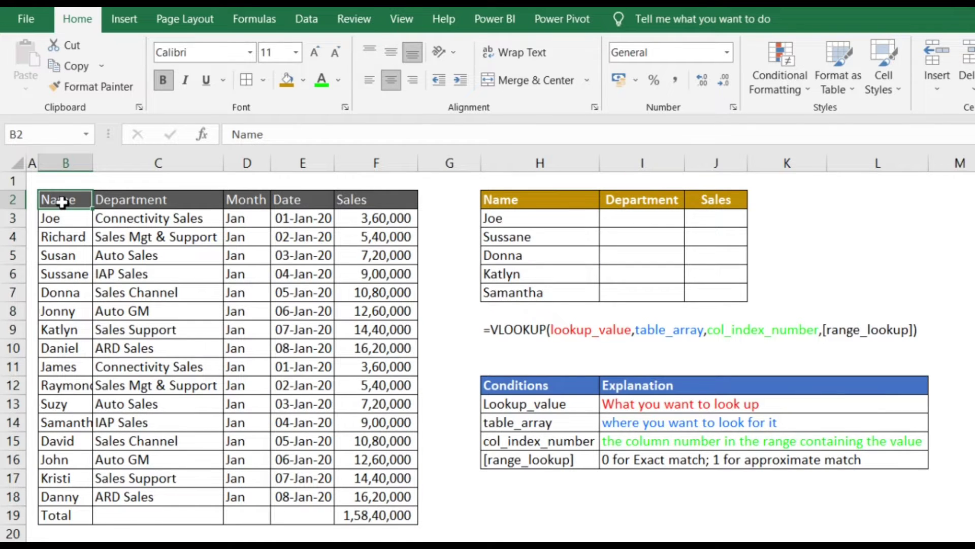
drag(62, 201, 51, 515)
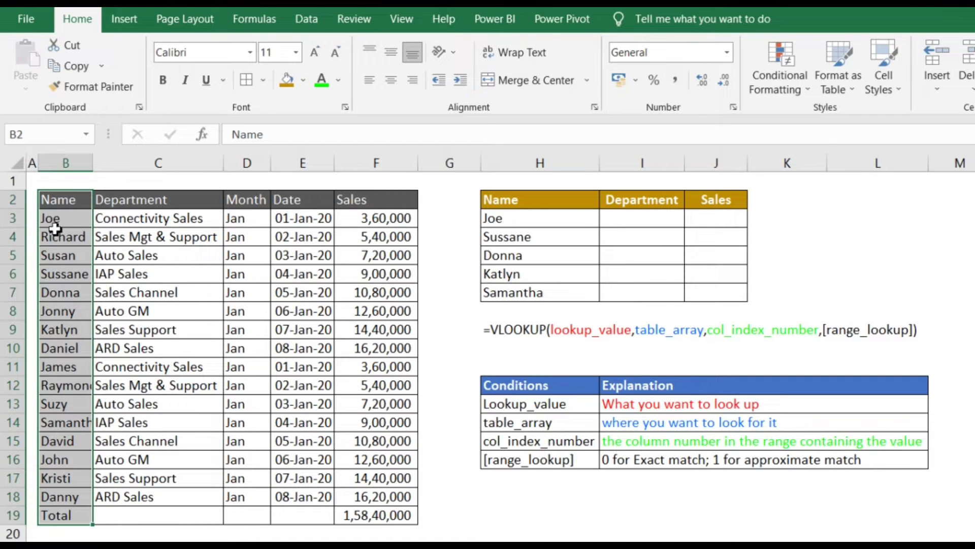
click(53, 204)
click(122, 203)
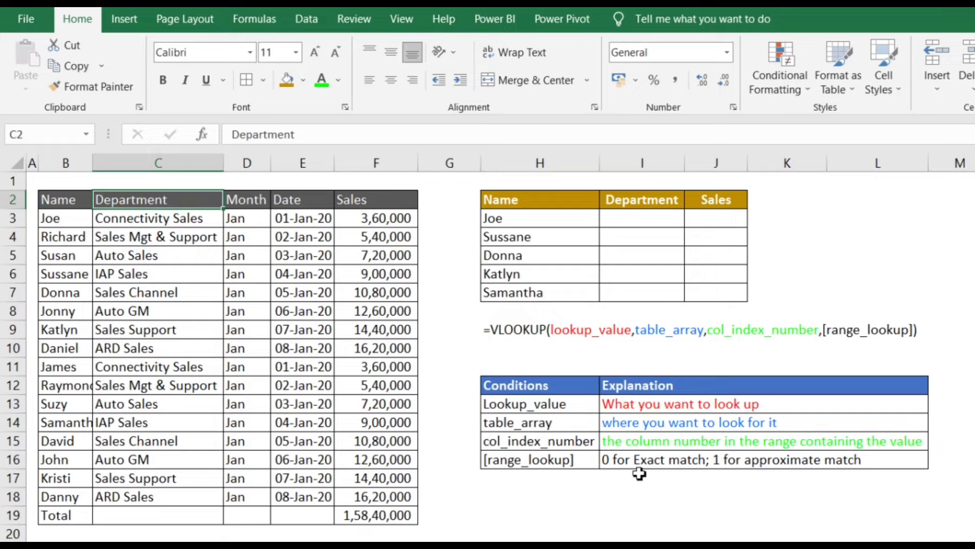
Step: Enter =VLOOKUP(H3,B2:F19,2,0) in cell I3 to return the first person's department with an exact match
click(622, 224)
text(=)
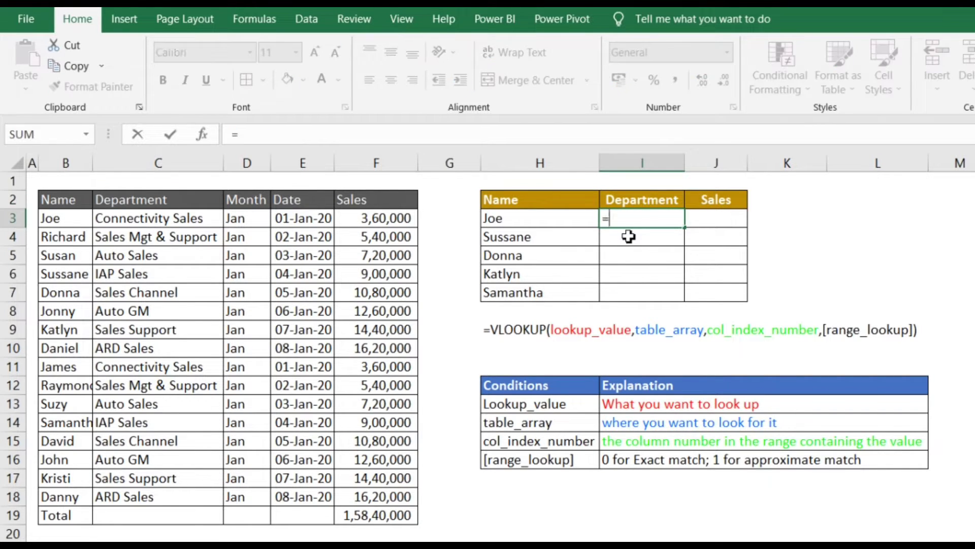
text(vlo)
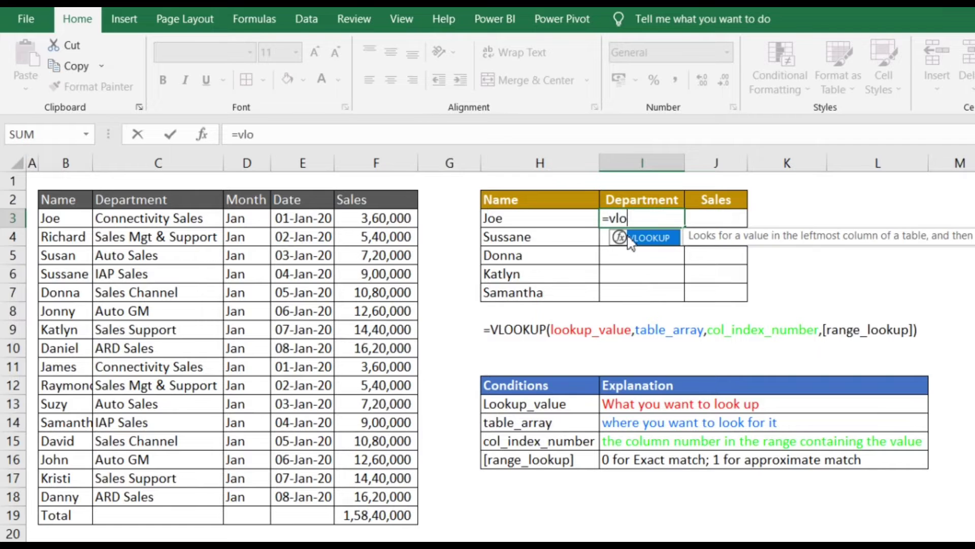
key(Tab)
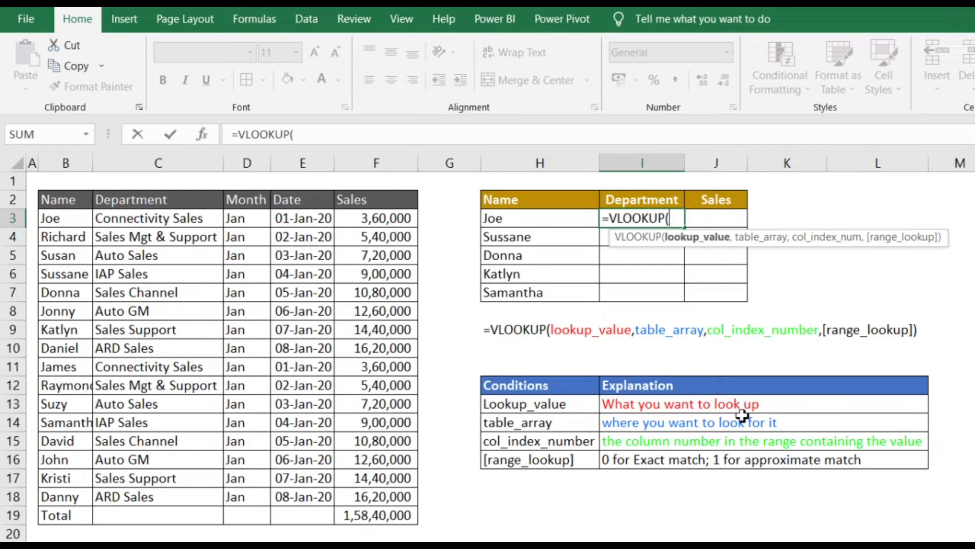
click(542, 222)
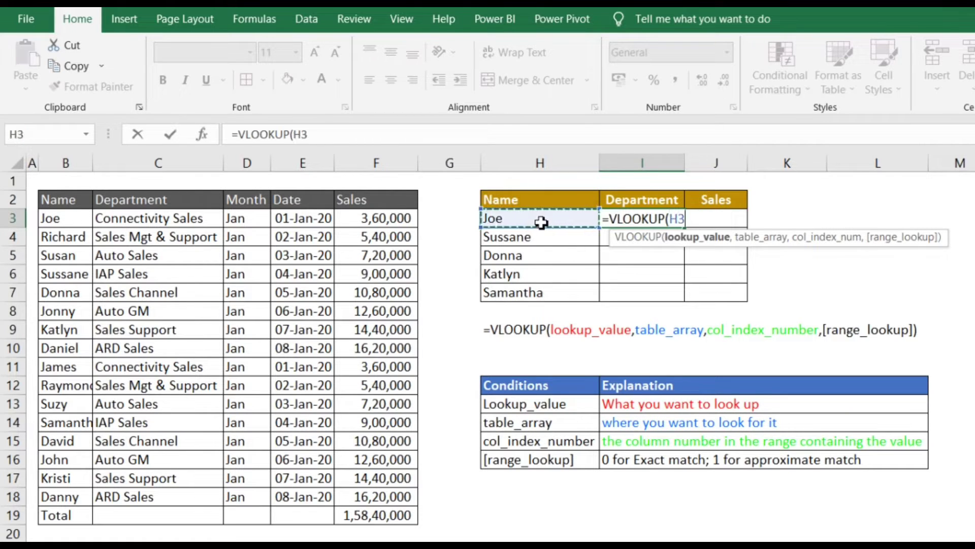
text(,)
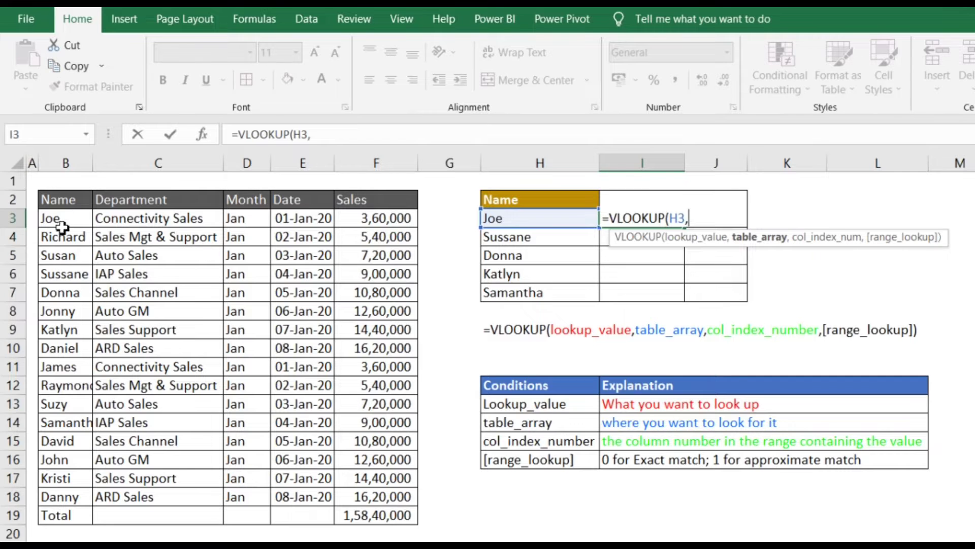
drag(61, 199, 374, 511)
text(,2)
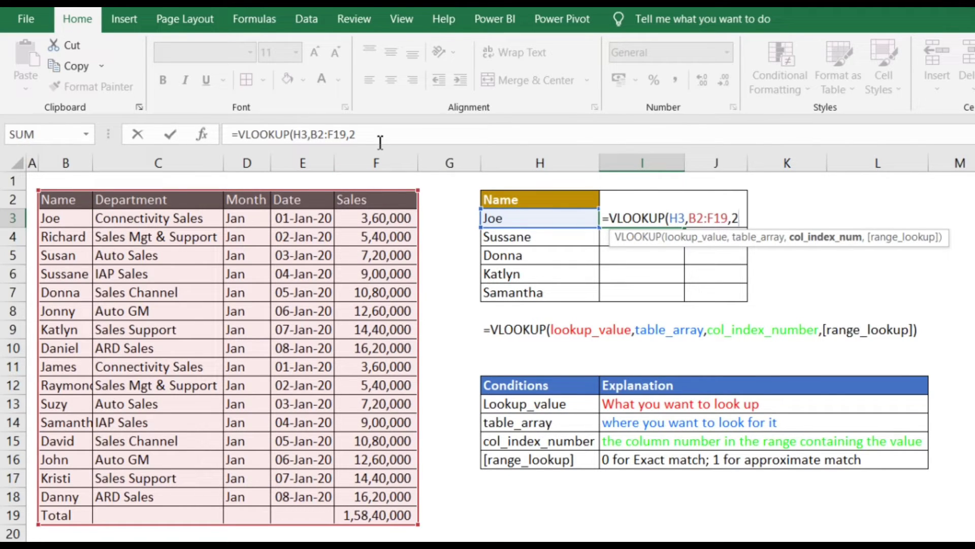
text(,)
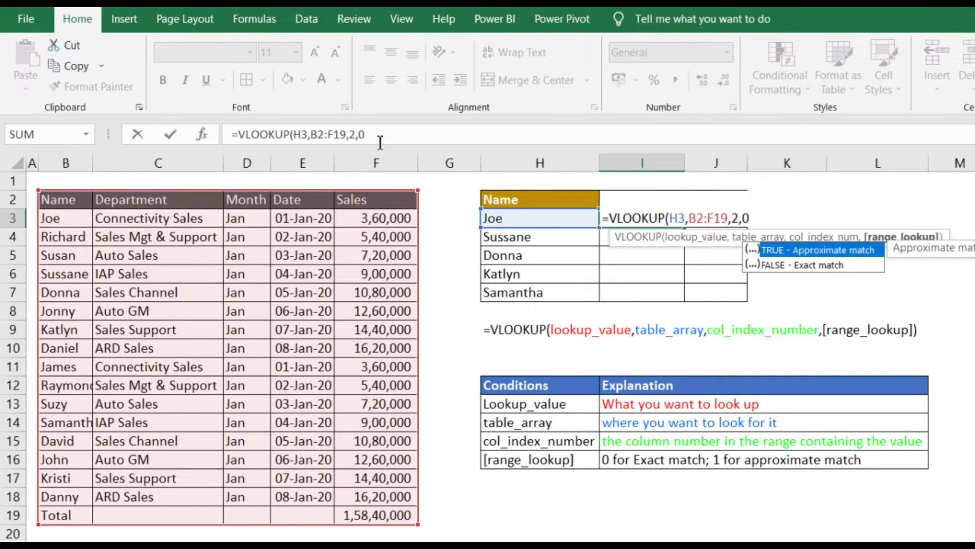
text(0))
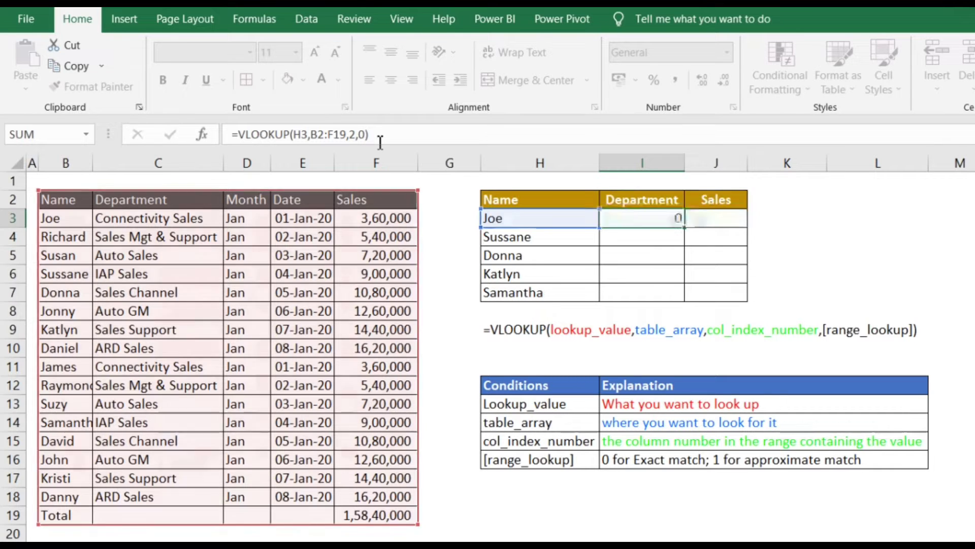
key(Return)
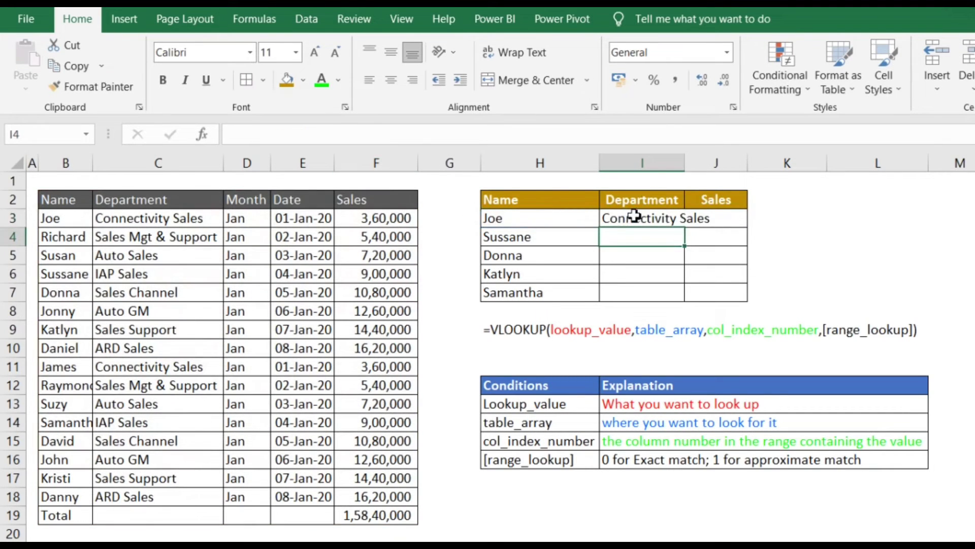
Step: Widen column I to fit the department text and check the result in I3 against the source table
drag(693, 162, 747, 173)
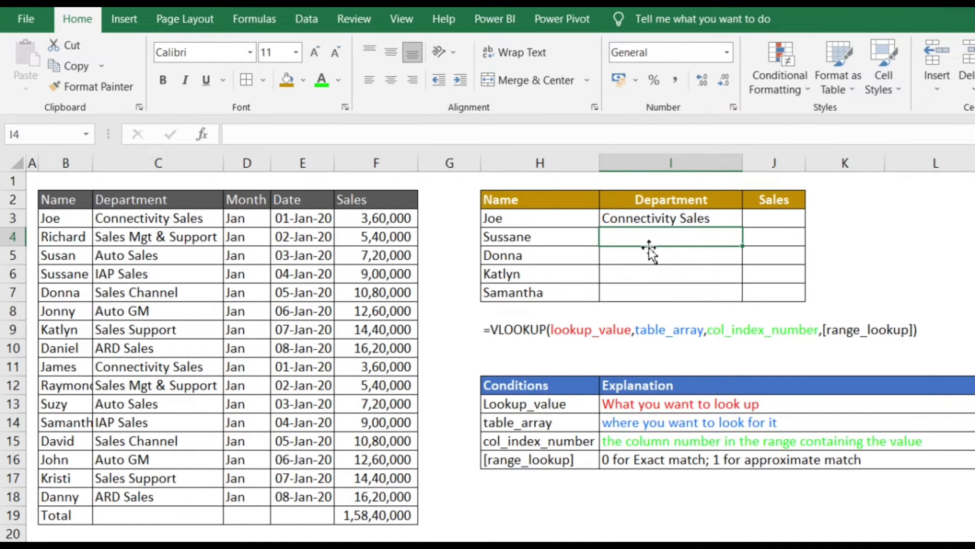
click(647, 219)
drag(65, 219, 126, 213)
click(722, 219)
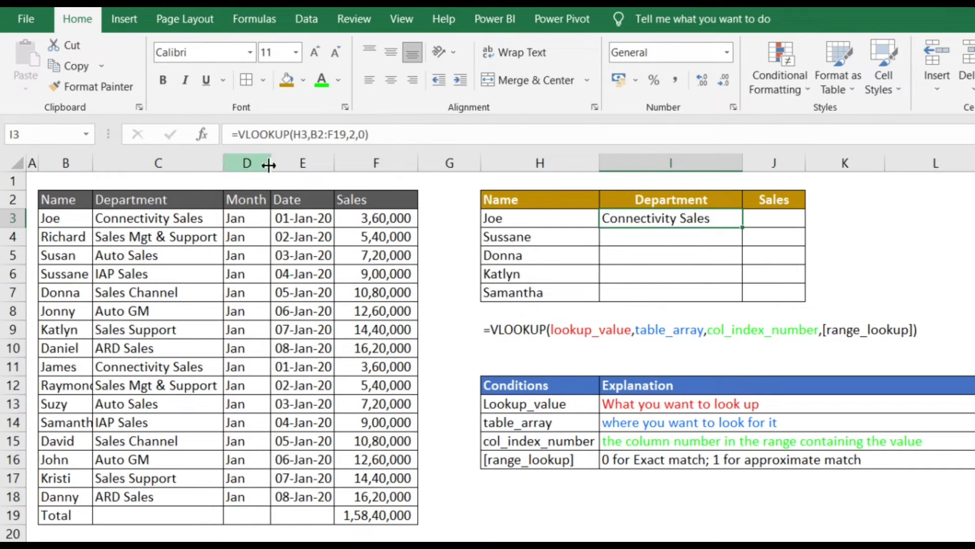
Step: Make the table range in I3's formula absolute as $B$2:$F$19 and copy the formula down to I7
click(323, 137)
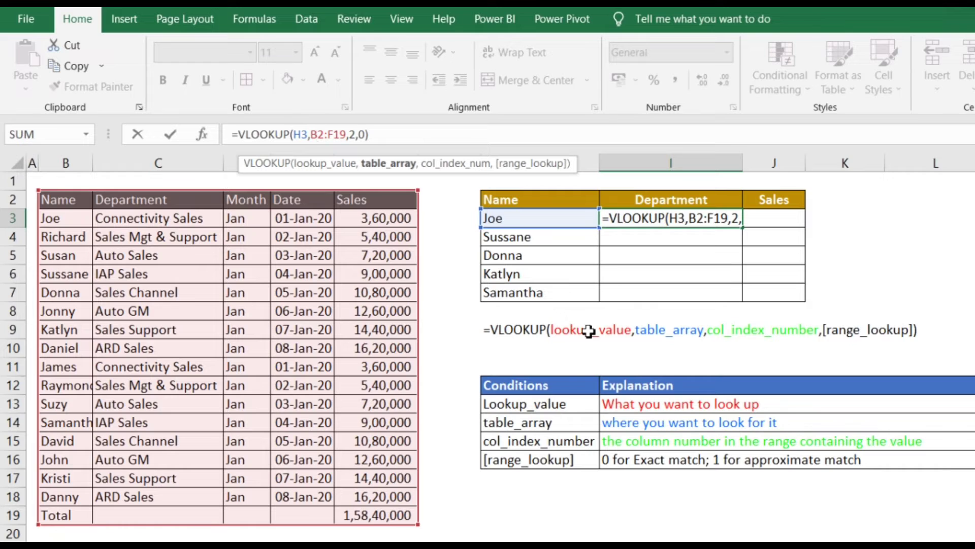
key(F4)
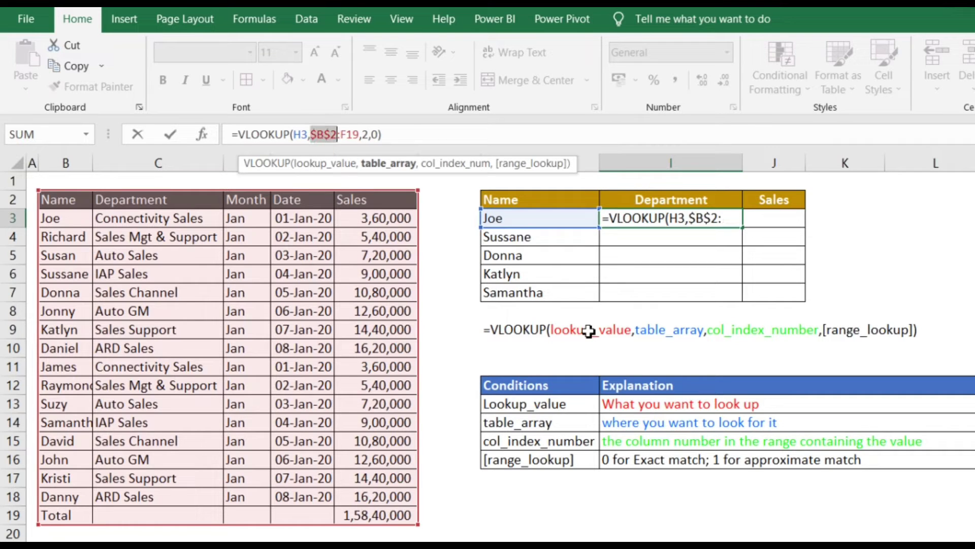
click(354, 136)
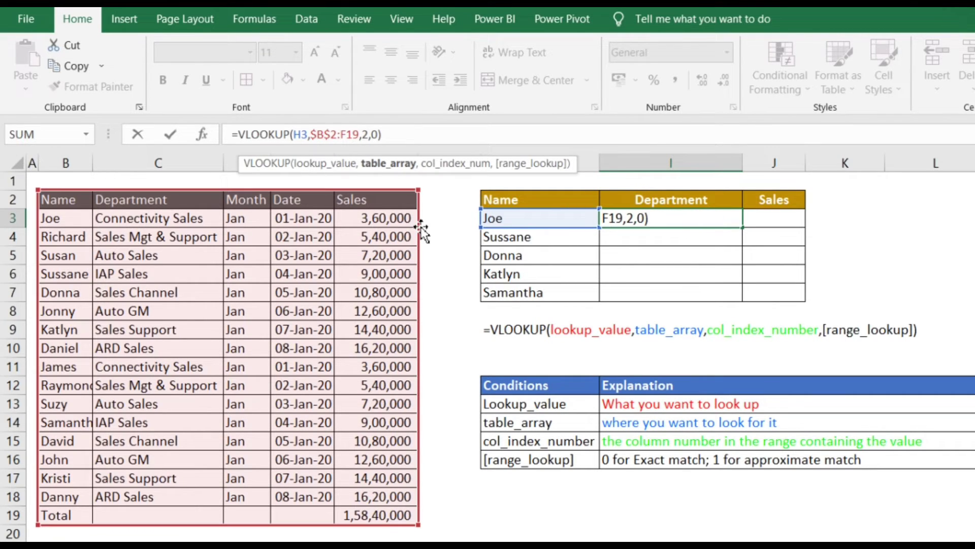
key(F4)
key(Return)
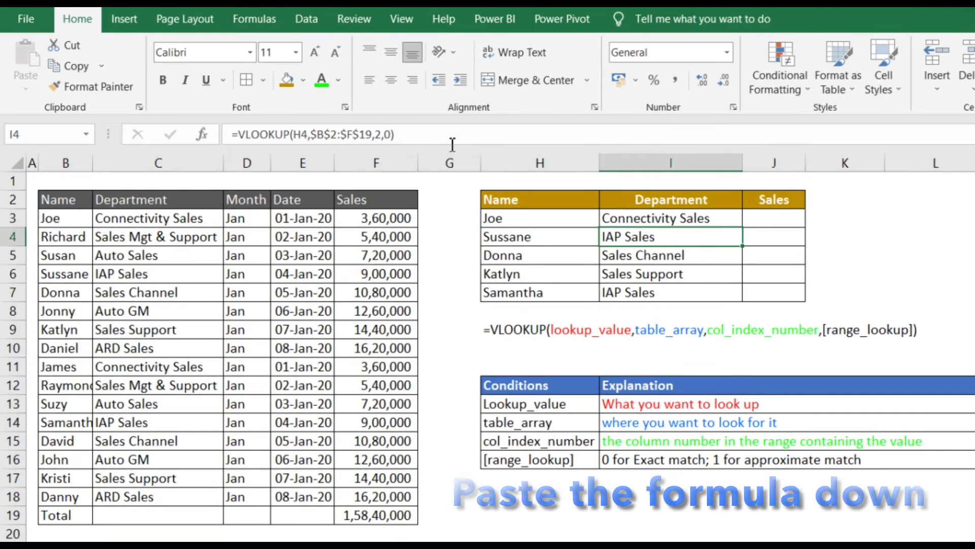
Step: Inspect the cell references in the copied Department formulas from I4 through I7
key(F2)
key(F2)
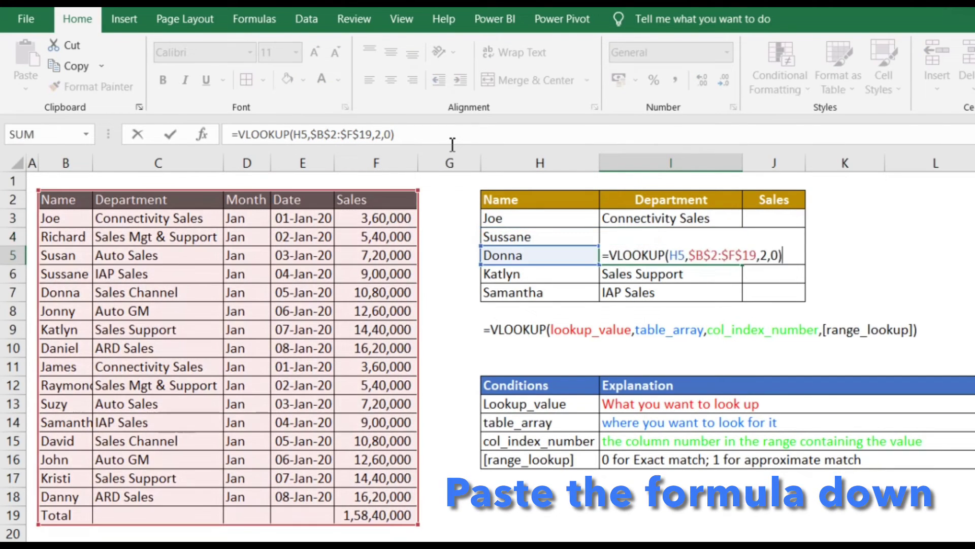
key(Return)
key(F2)
key(Return)
key(F2)
key(Escape)
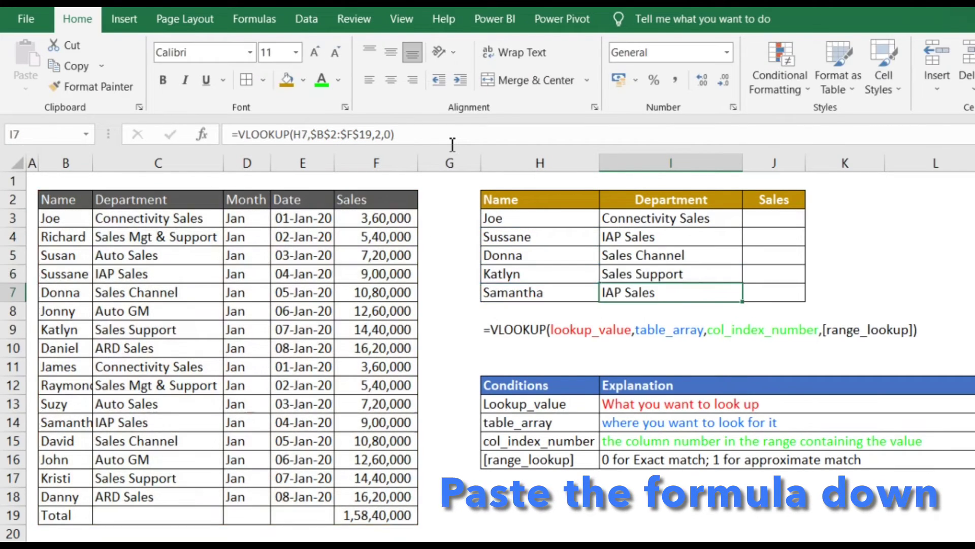
Step: Start a VLOOKUP formula in the first Sales cell, J3, with the name in H3 as the lookup value
key(Up)
key(Up)
key(Up)
key(Up)
key(Right)
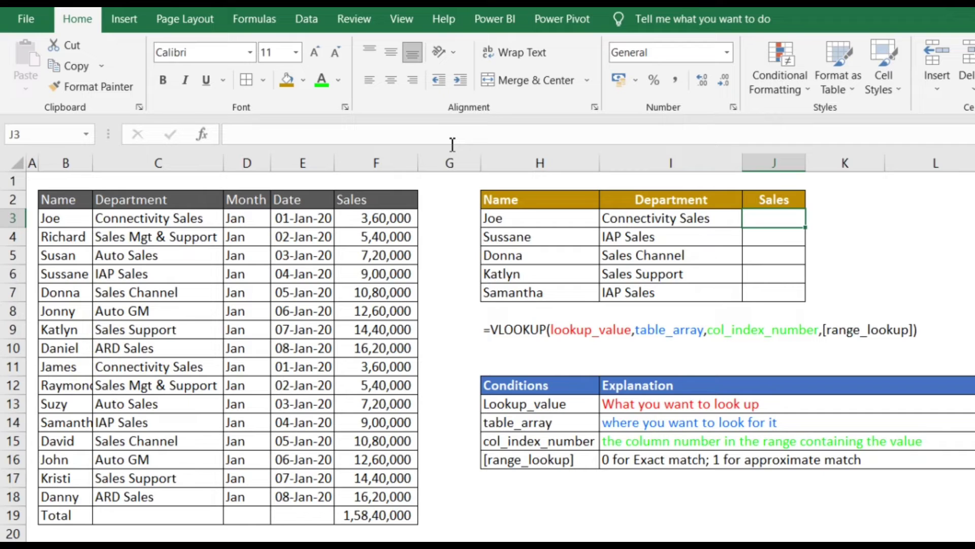
text(=vlo)
key(Tab)
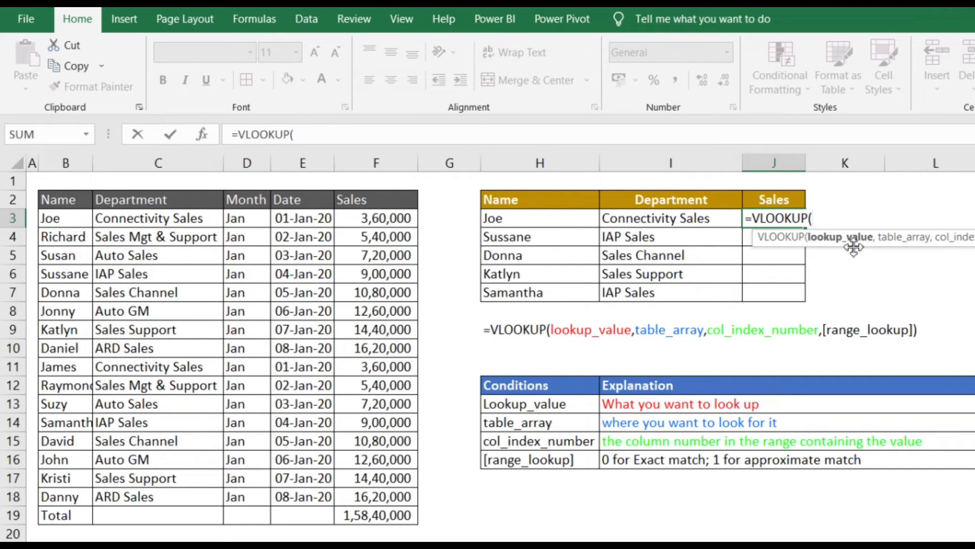
drag(853, 248, 645, 319)
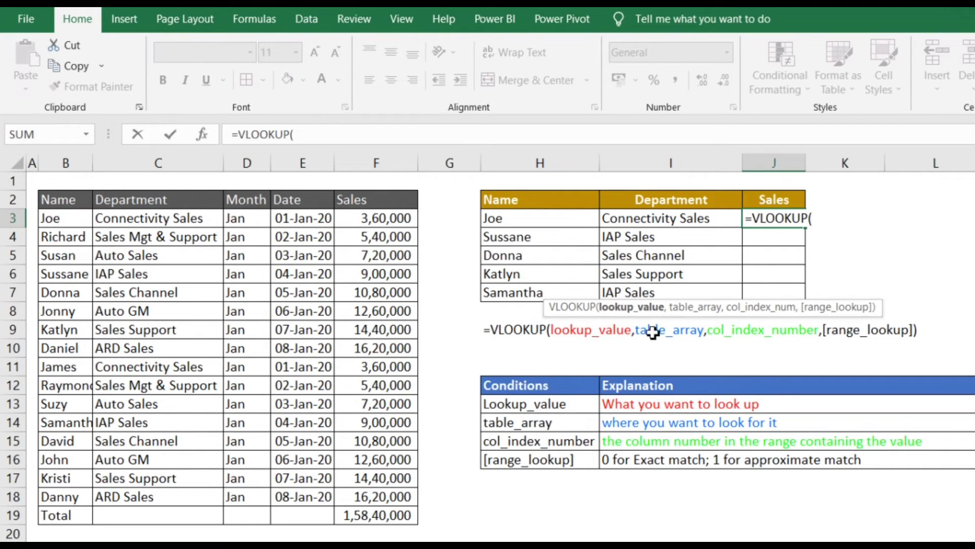
click(523, 222)
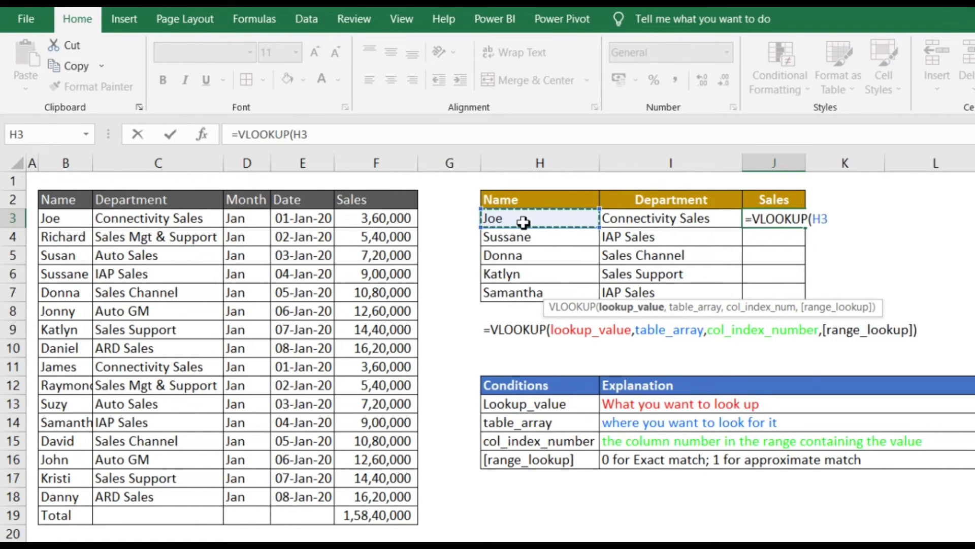
text(,)
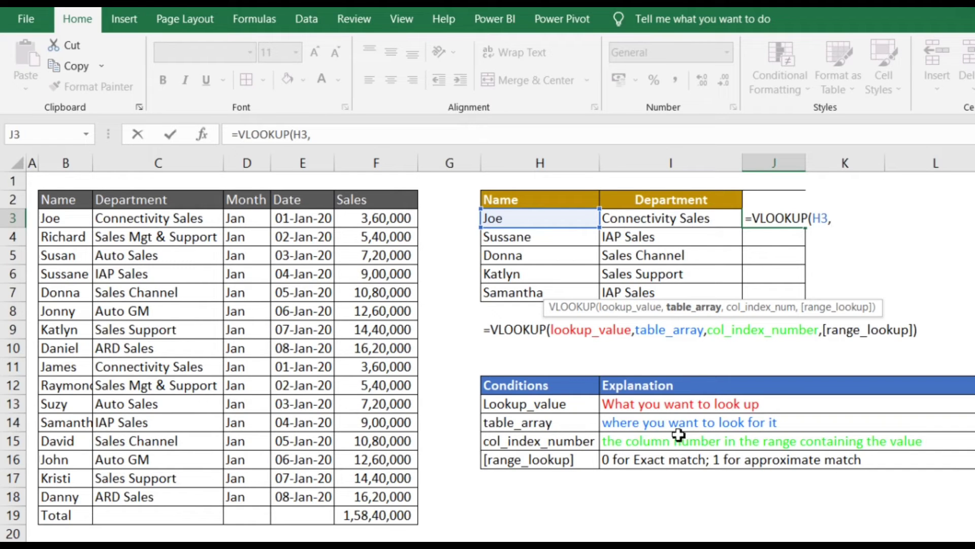
Step: Complete J3's VLOOKUP with the absolute table range $B$2:$F$19, column index 5 and 0 for an exact match
drag(63, 205, 373, 518)
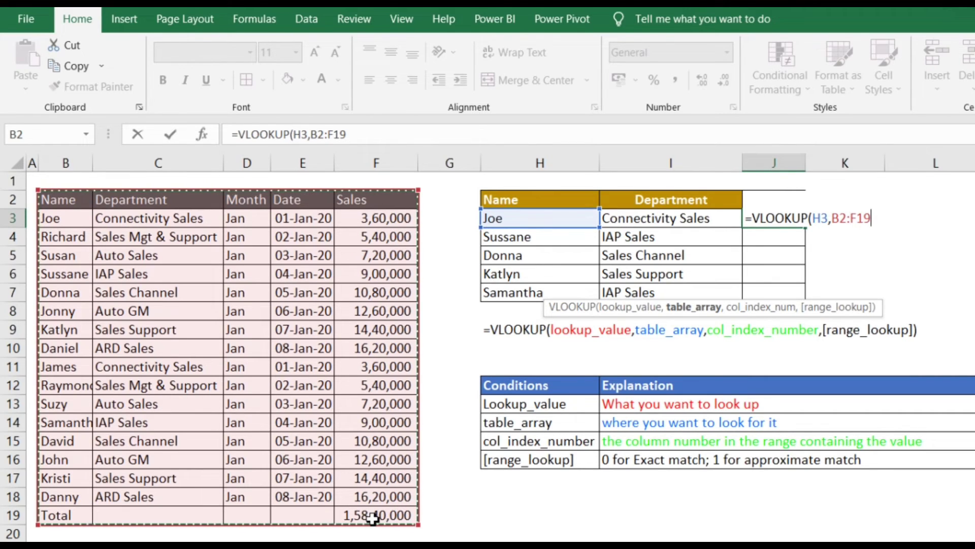
key(F4)
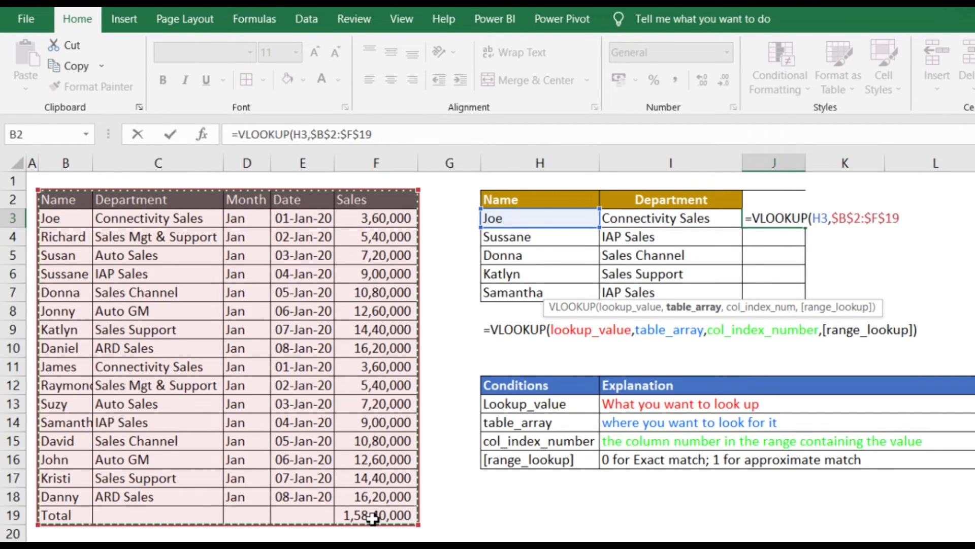
text(,)
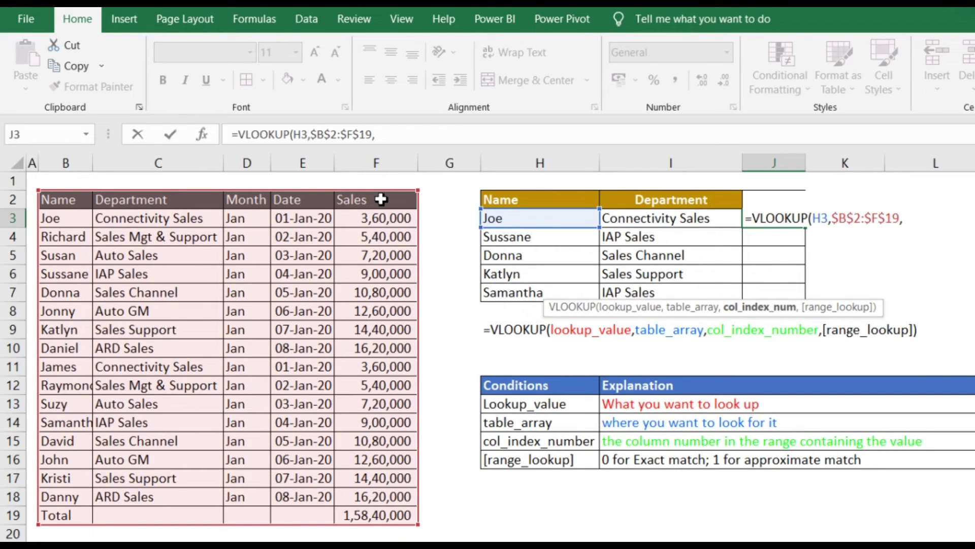
text(,)
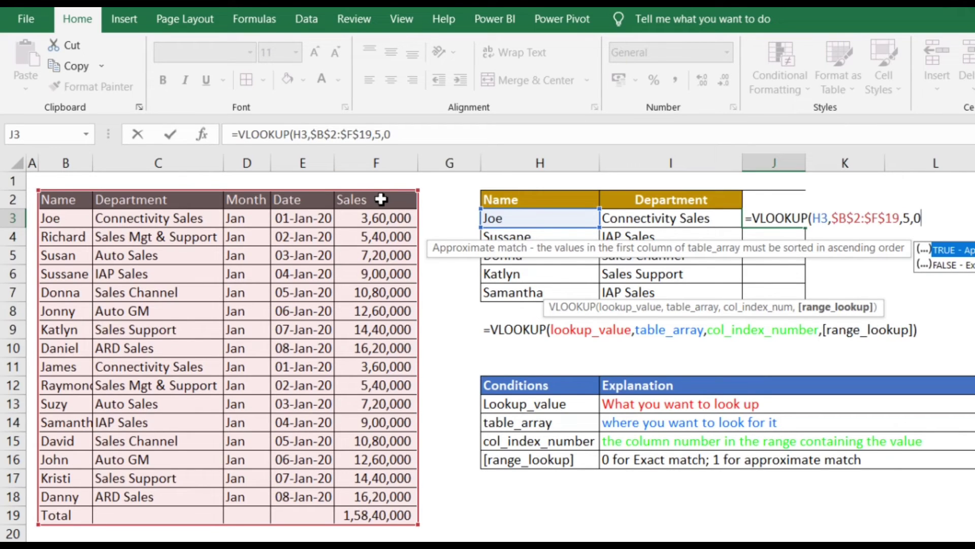
text(0))
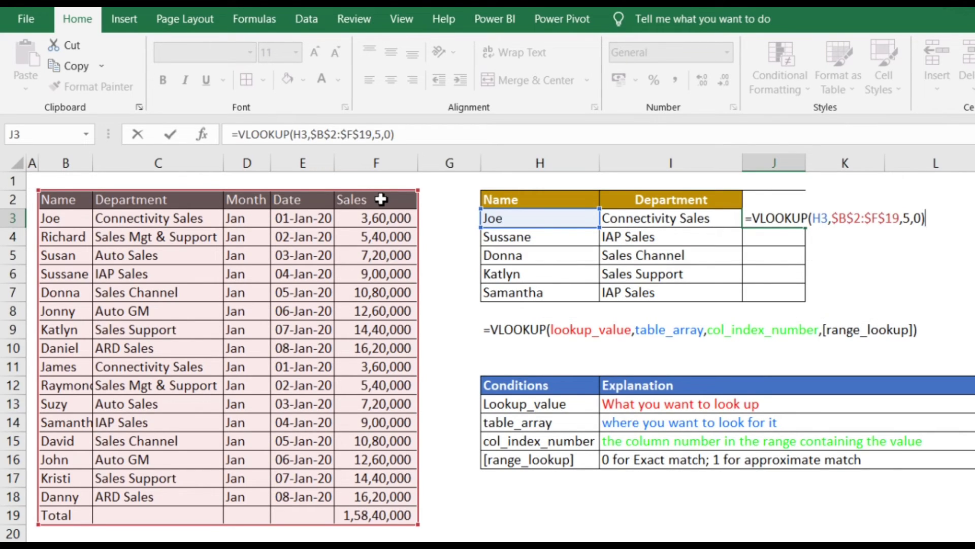
key(Return)
key(Up)
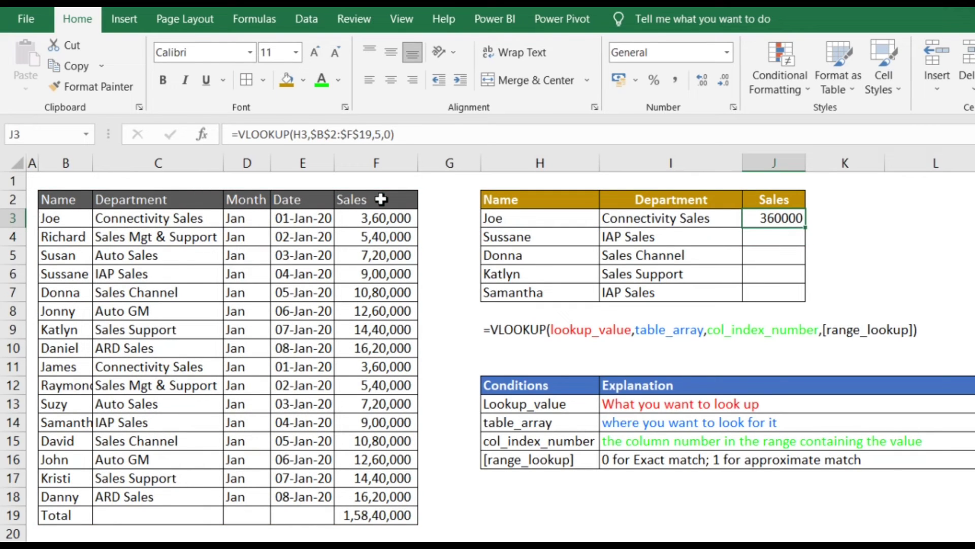
Step: Check J3's sales figure against row 3 of the source table and copy the formula down to J7
click(71, 224)
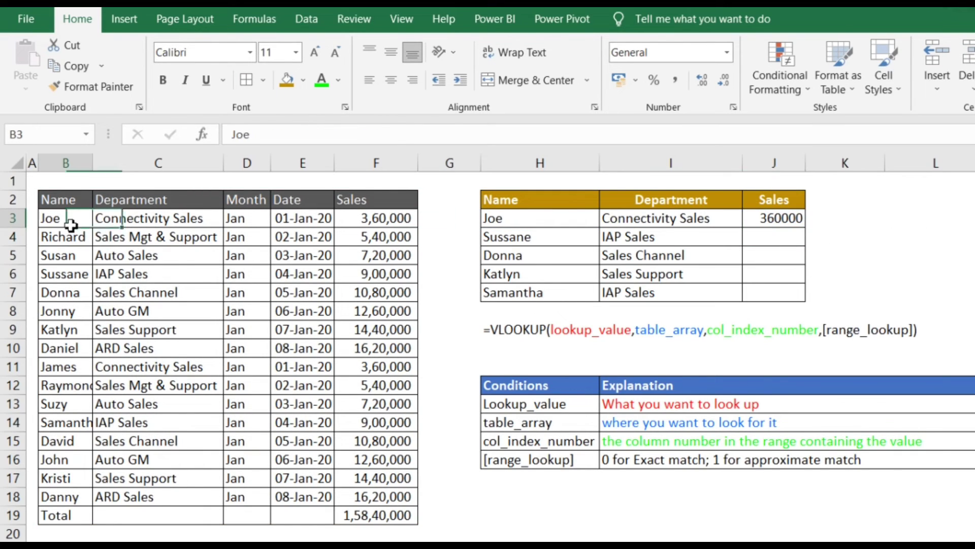
click(410, 224)
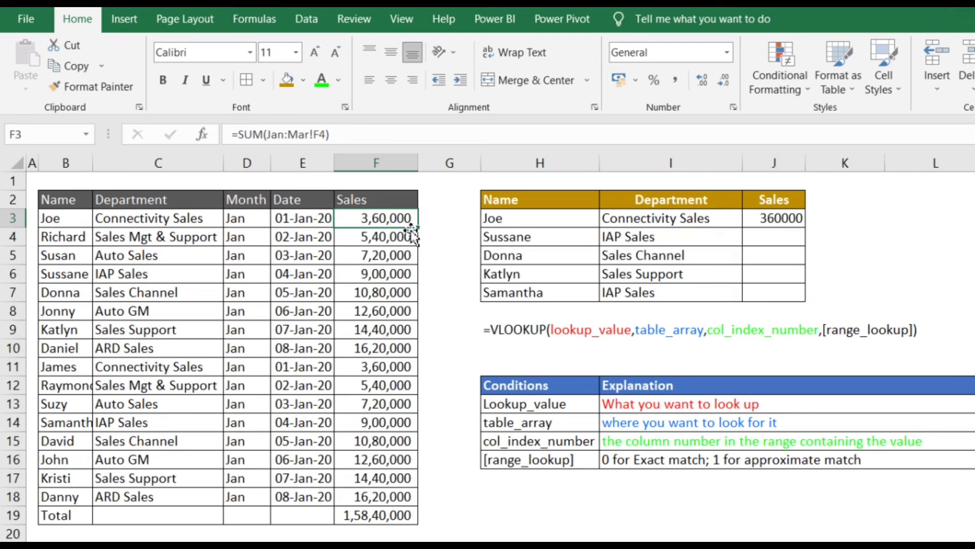
click(780, 222)
drag(808, 249, 804, 300)
Step: Compare the copied Sales results in J4 through J6 with the matching names' sales in the source table
key(Down)
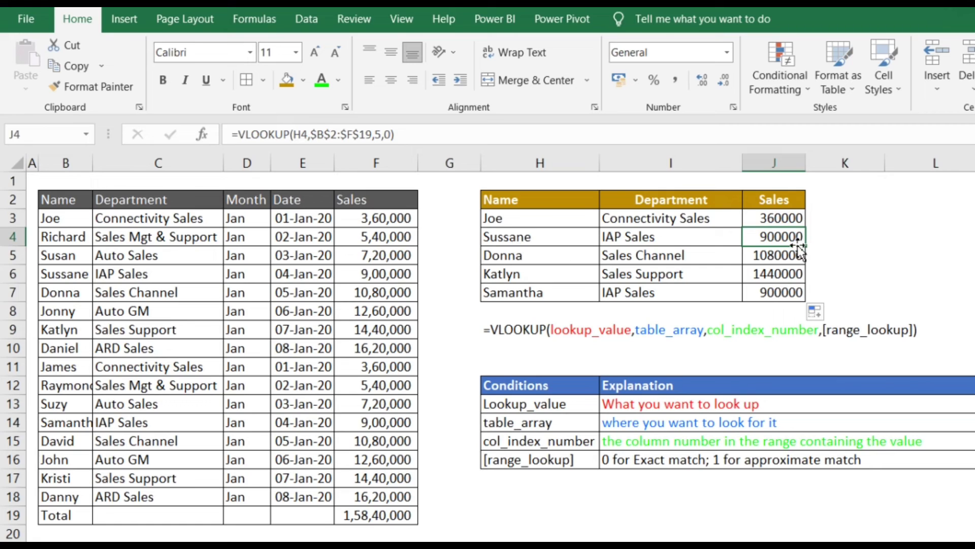
click(79, 278)
click(402, 275)
click(571, 256)
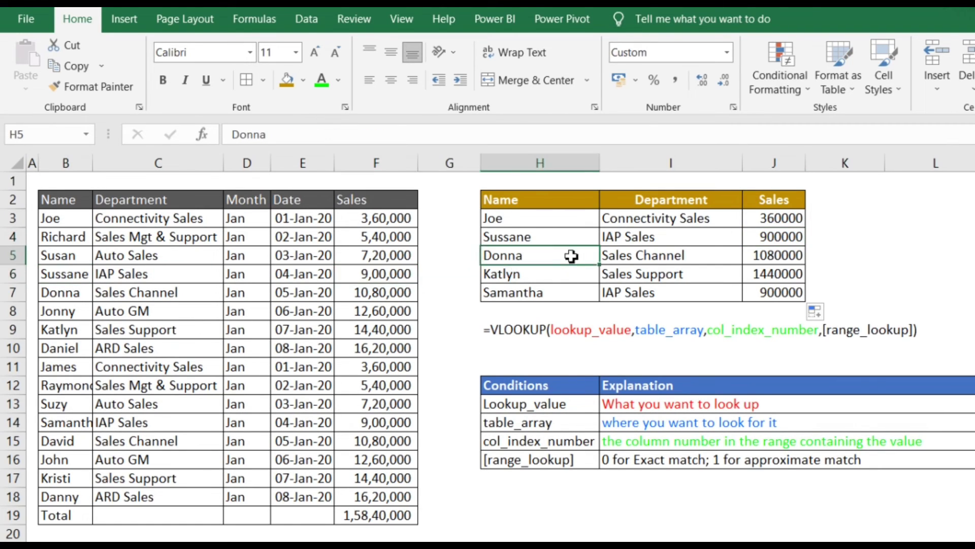
click(759, 260)
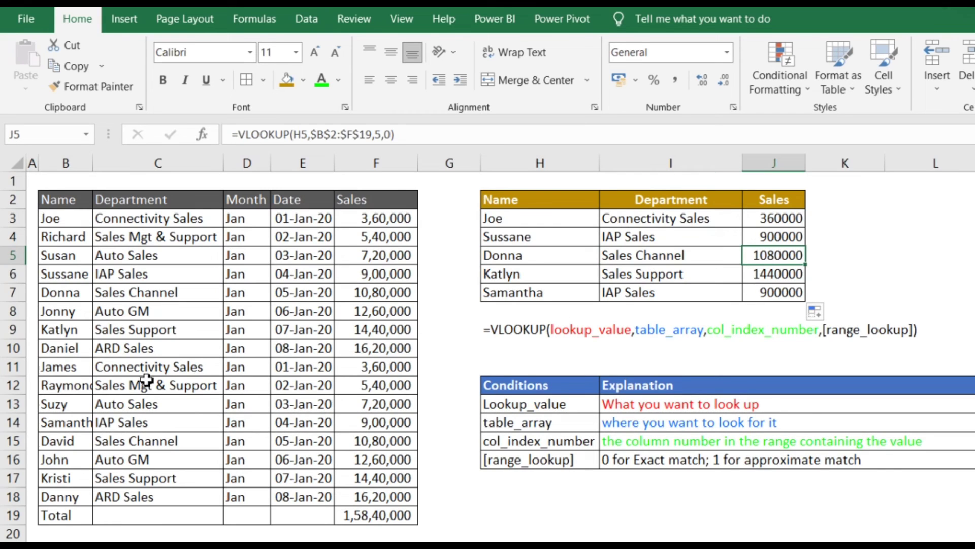
click(84, 312)
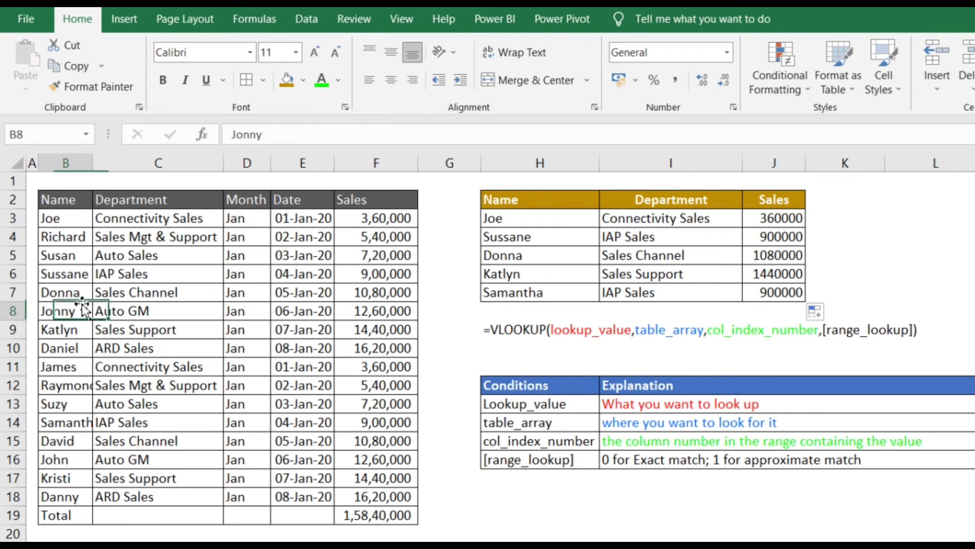
click(398, 292)
click(570, 277)
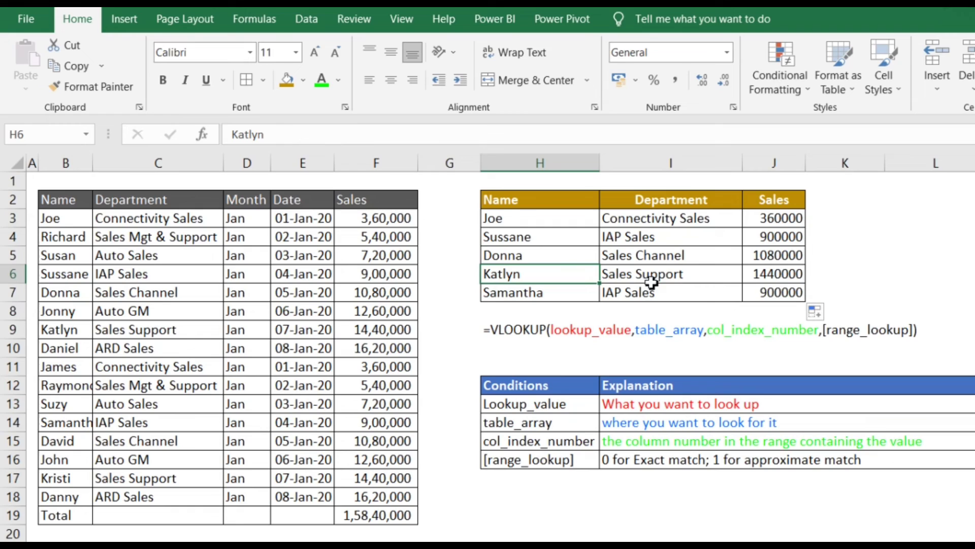
click(780, 281)
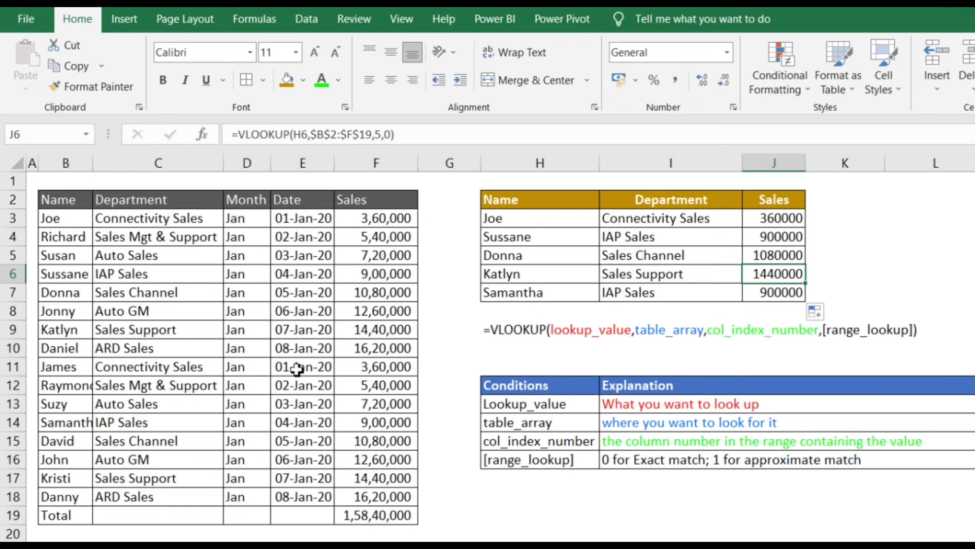